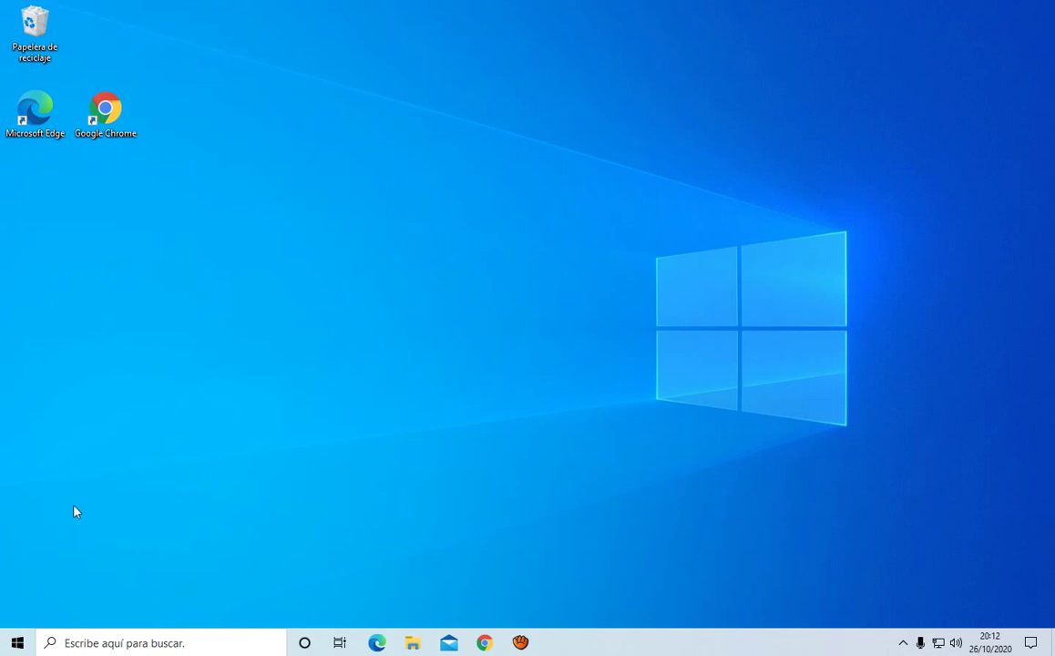
Compare the classic Start menu with the original Windows one, and view the classic menu's list of all programs.
left_click(16, 643)
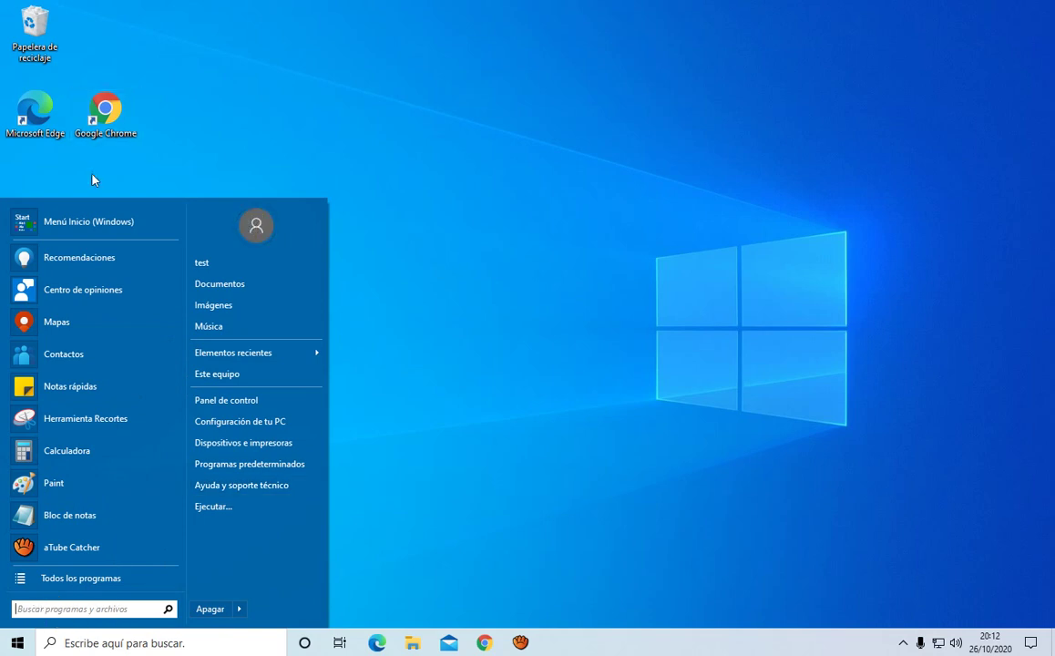
left_click(109, 219)
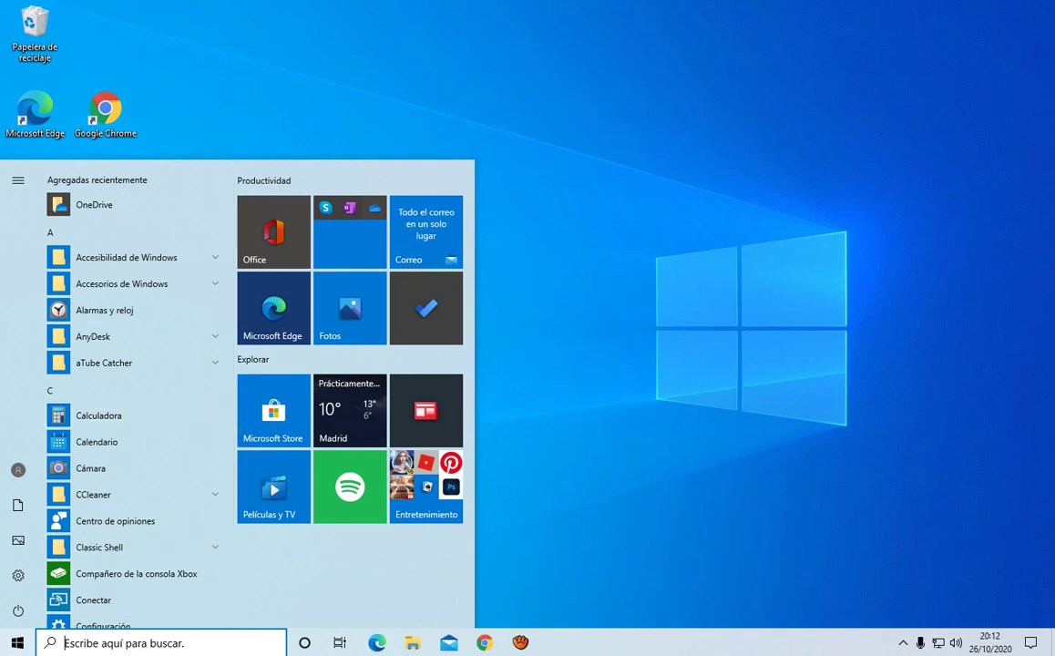
left_click(731, 298)
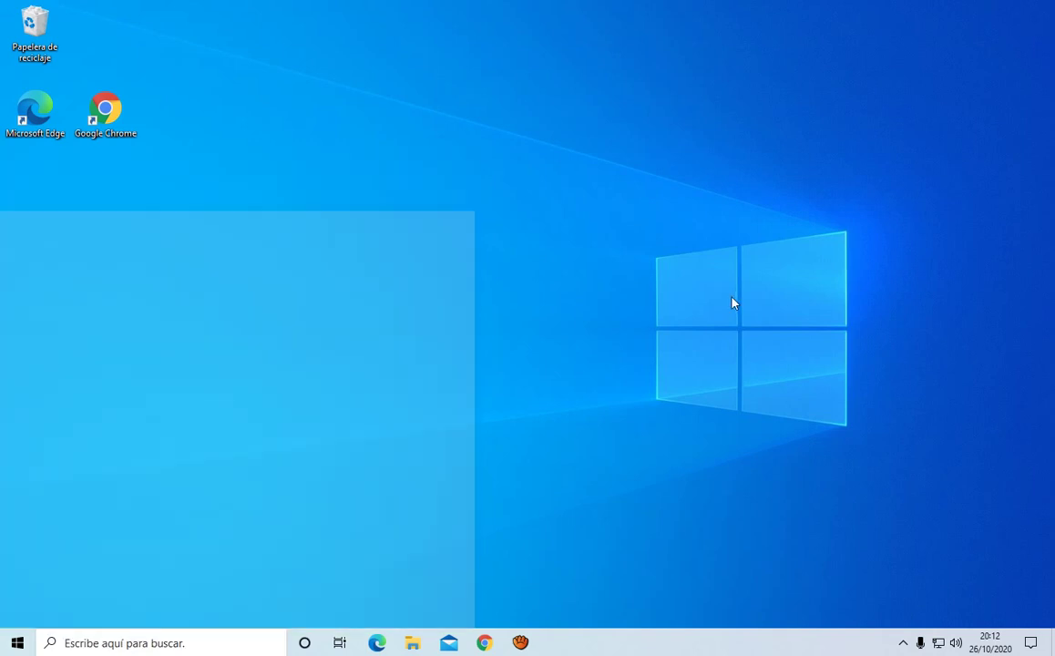
key("super")
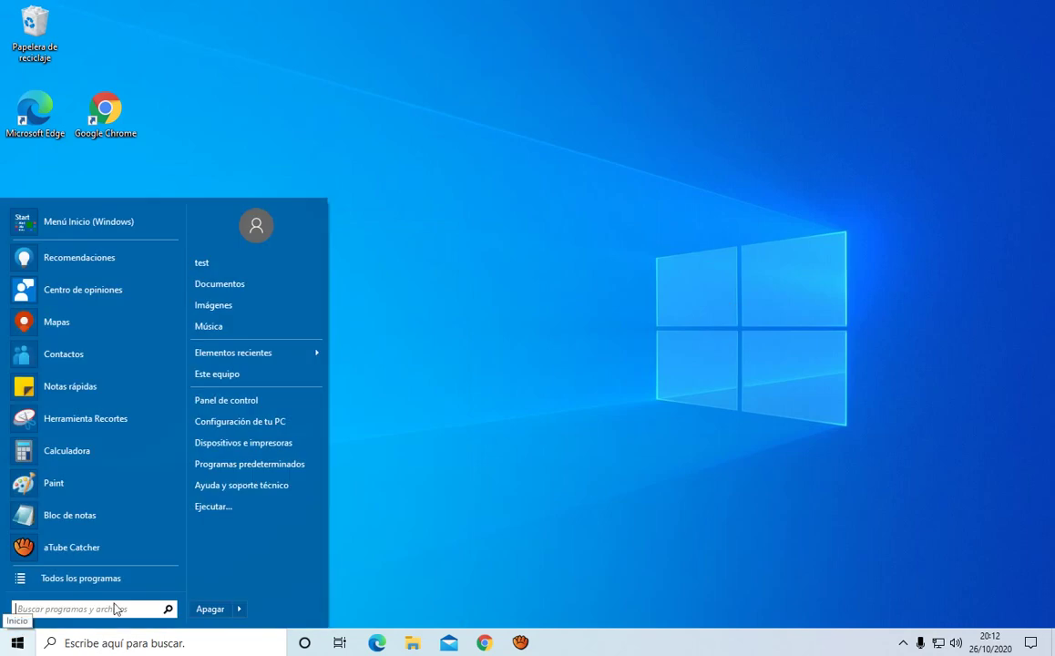
left_click(157, 579)
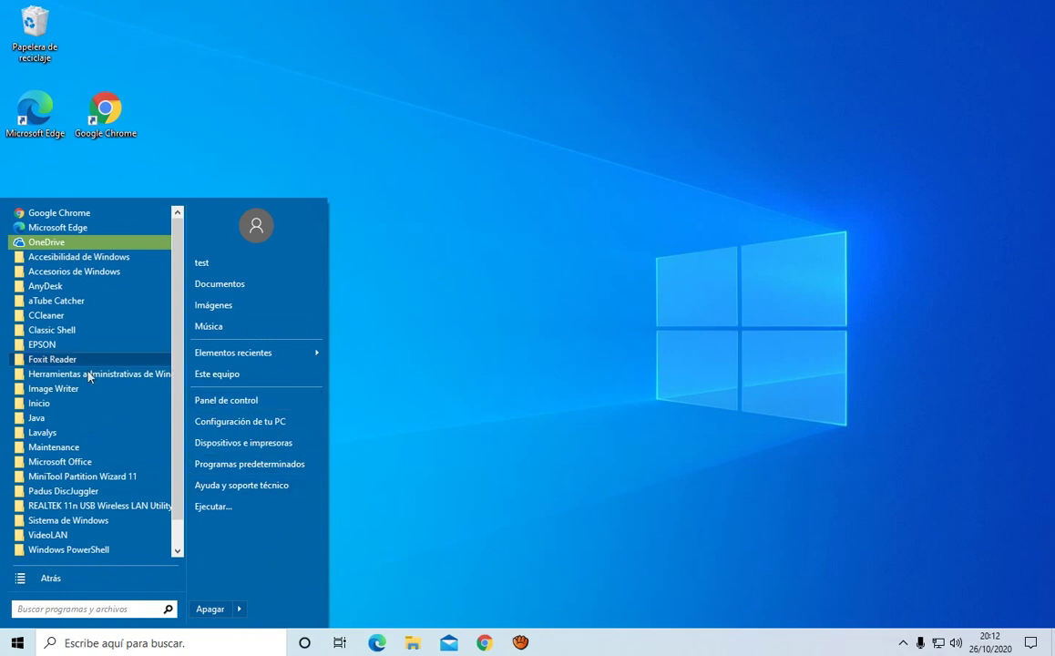
left_click(461, 478)
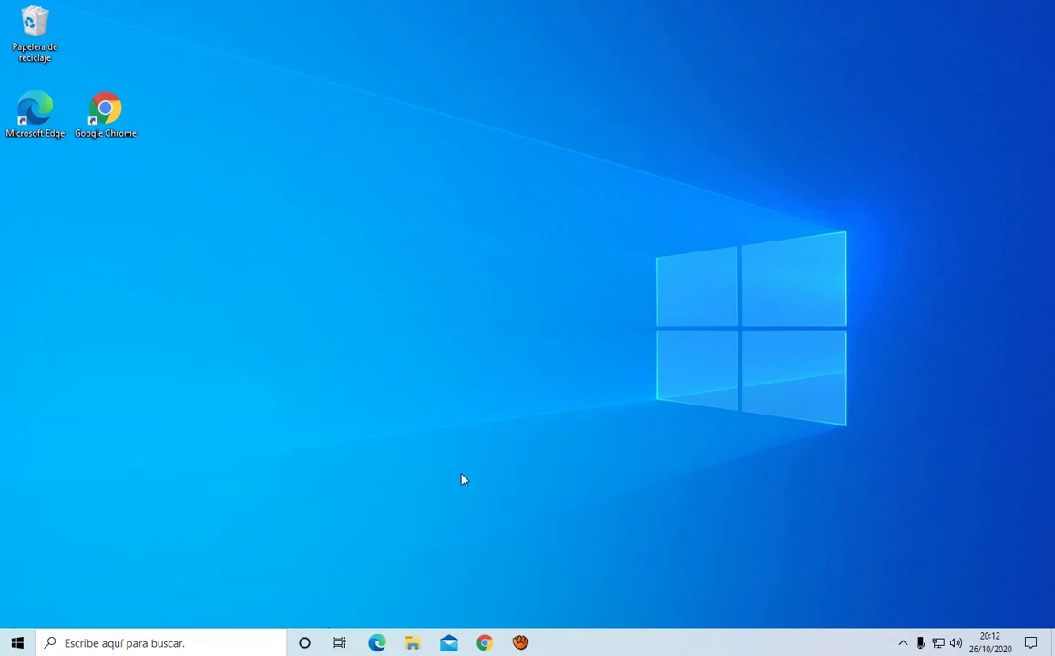
Find and open "Panel de control", and keep its items displayed by Categoría.
left_click(17, 642)
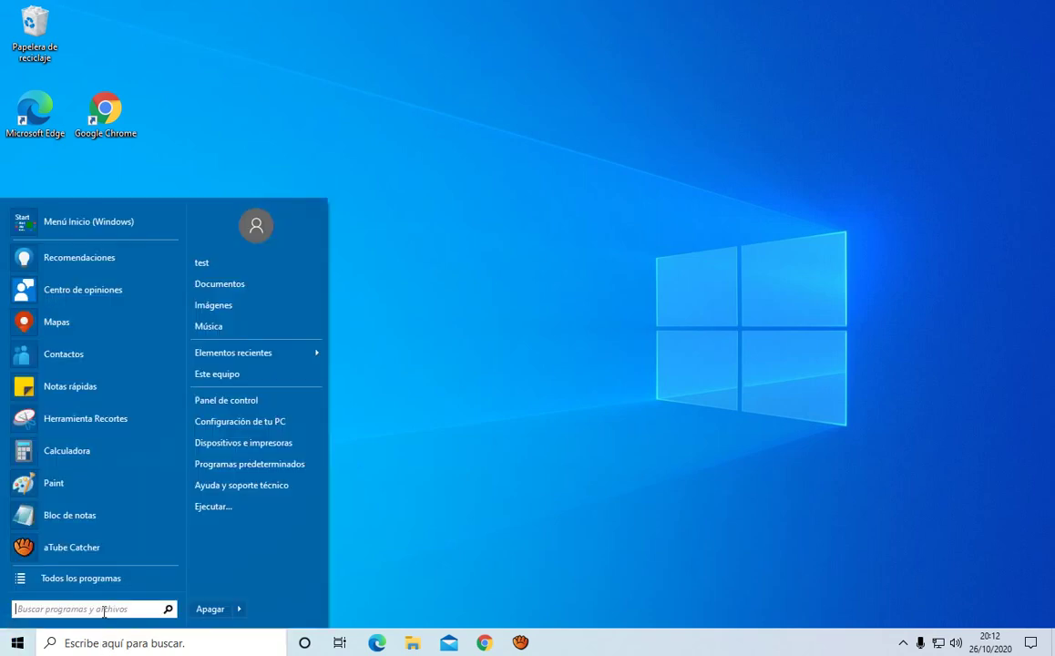
type("panel de control")
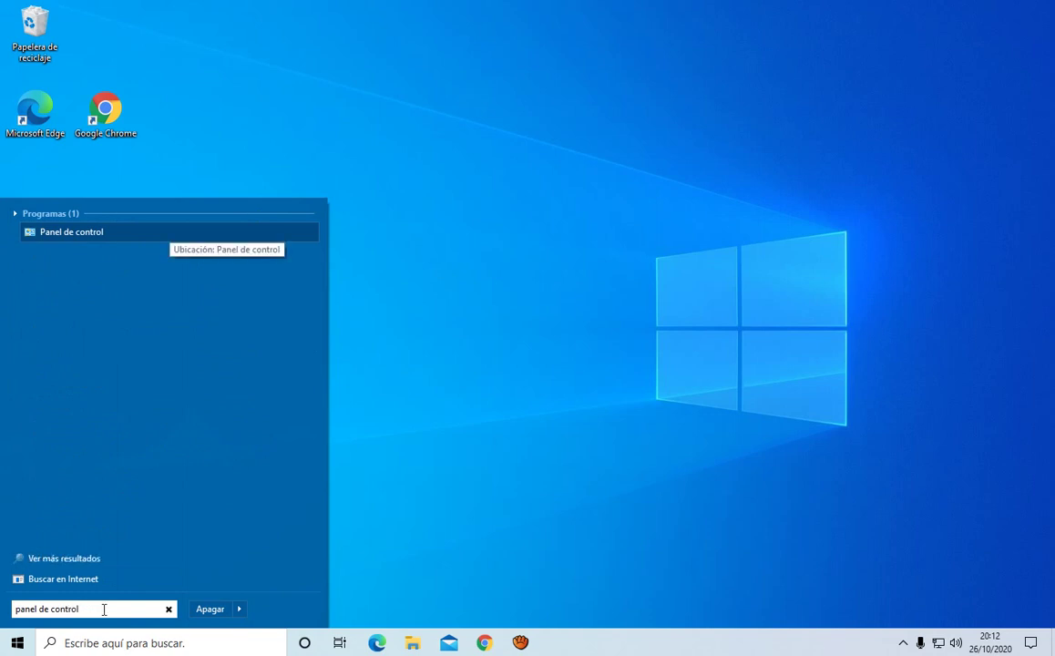
left_click(42, 235)
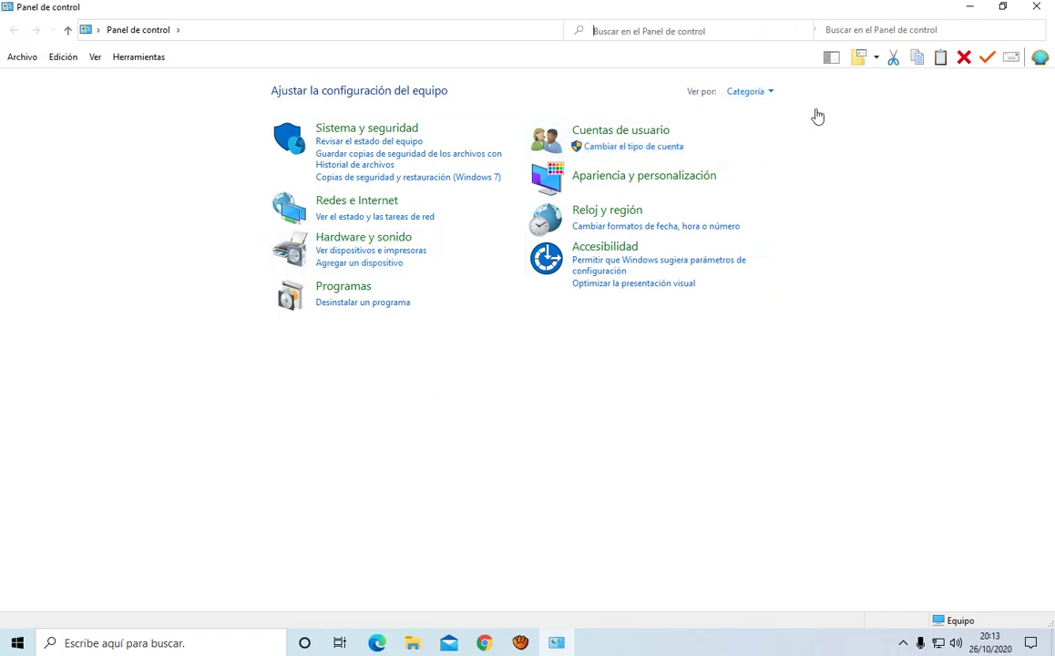
left_click(753, 93)
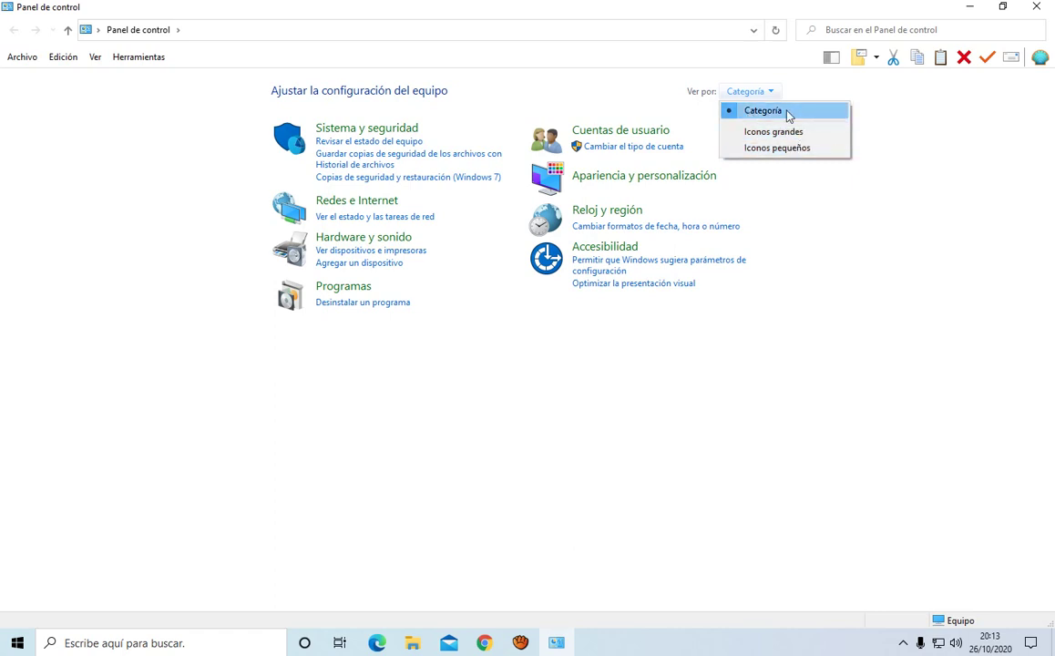
left_click(781, 111)
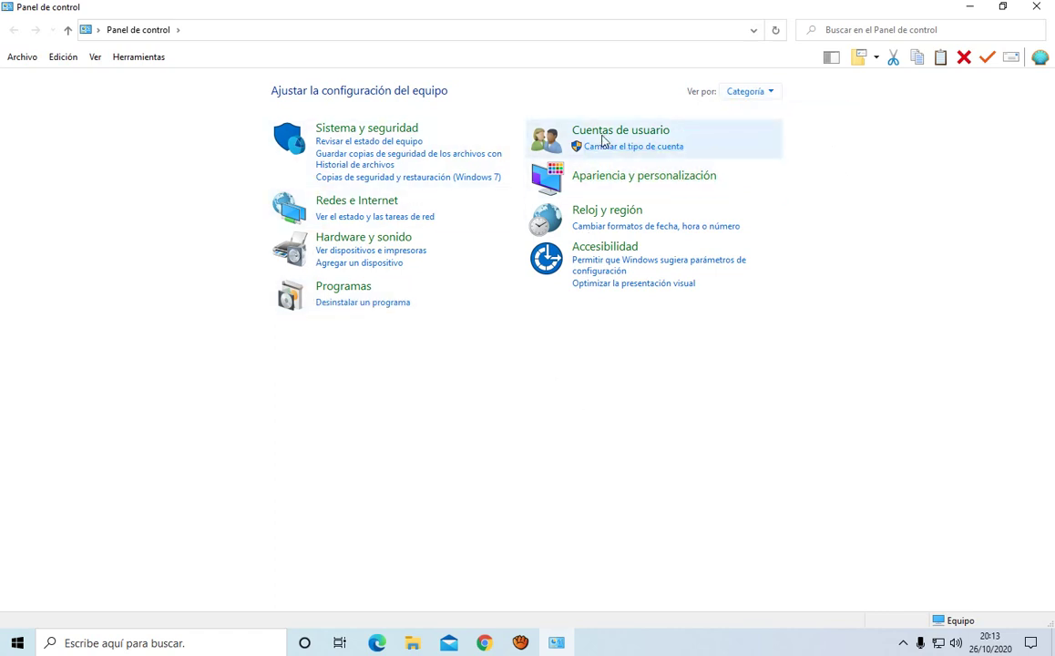
Go to Cuentas de usuario and open the management of other accounts, approving the administrator permission request.
left_click(658, 134)
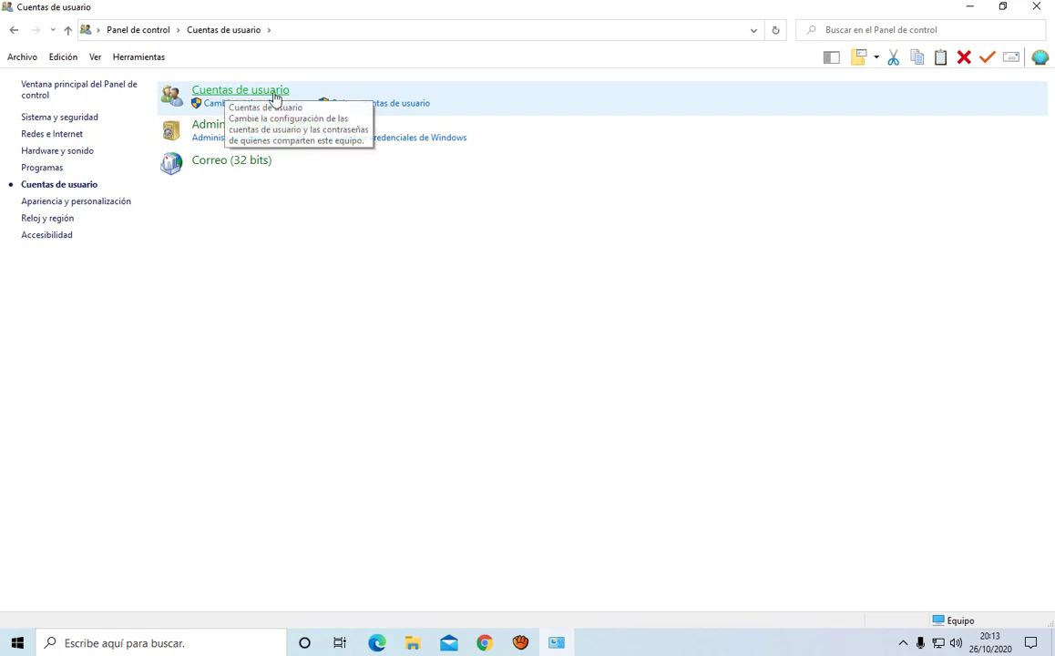
left_click(248, 93)
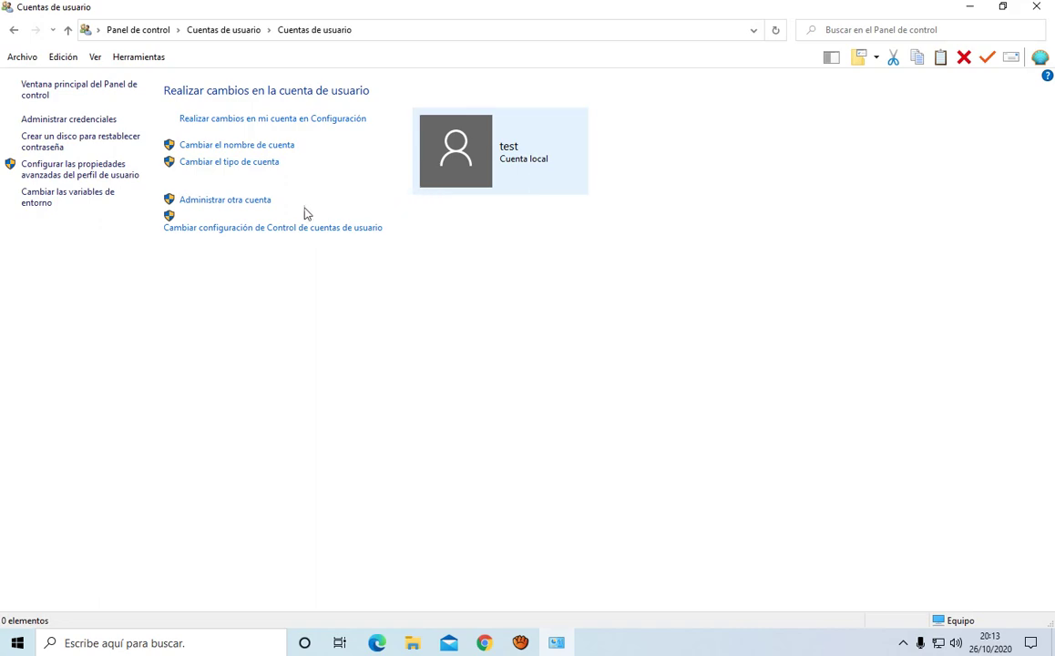
left_click(225, 199)
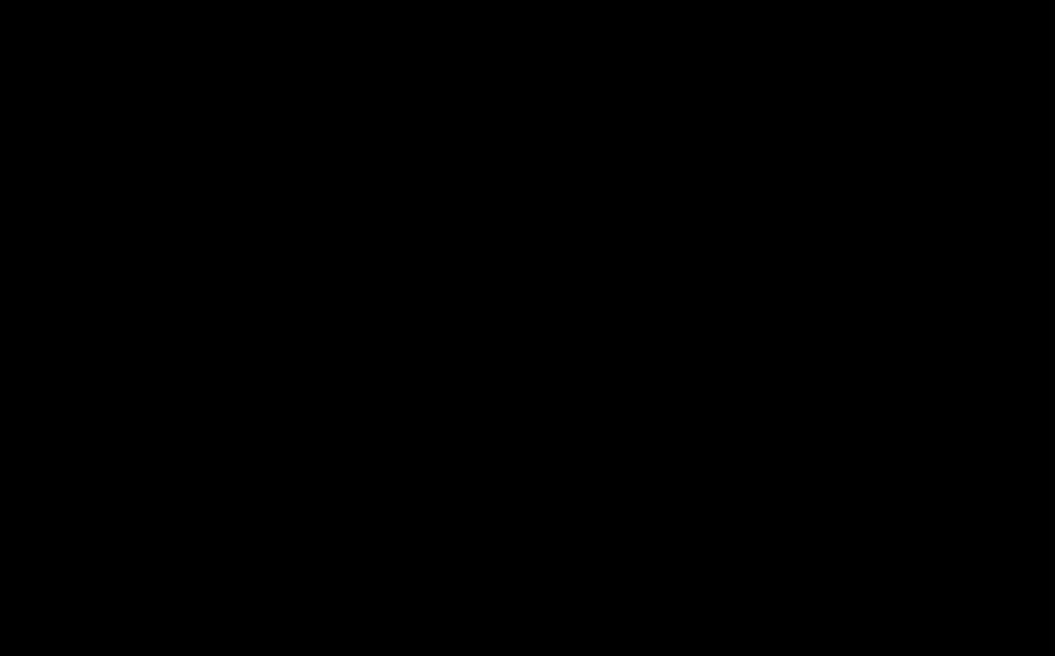
left_click(551, 539)
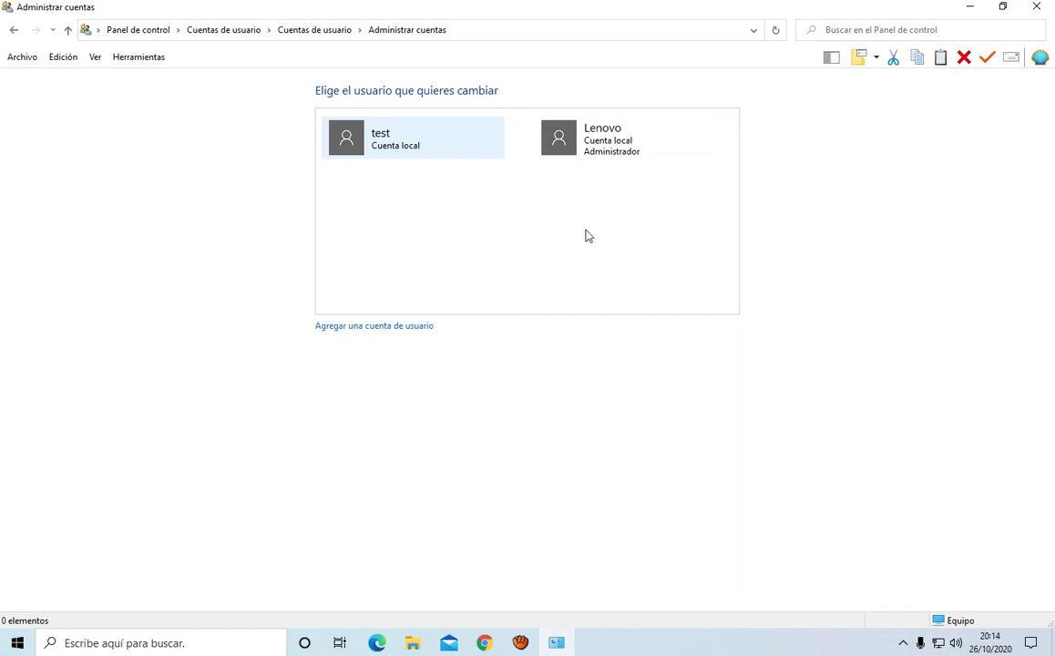
Add a local user account named test2, without a Microsoft account and without a password.
left_click(357, 326)
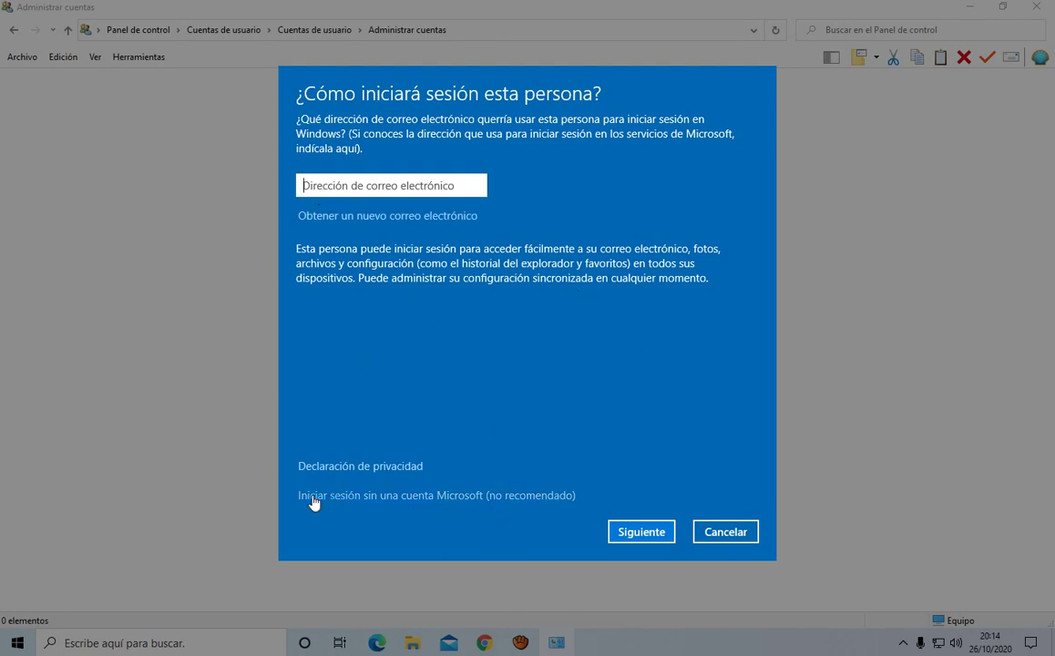
left_click(552, 498)
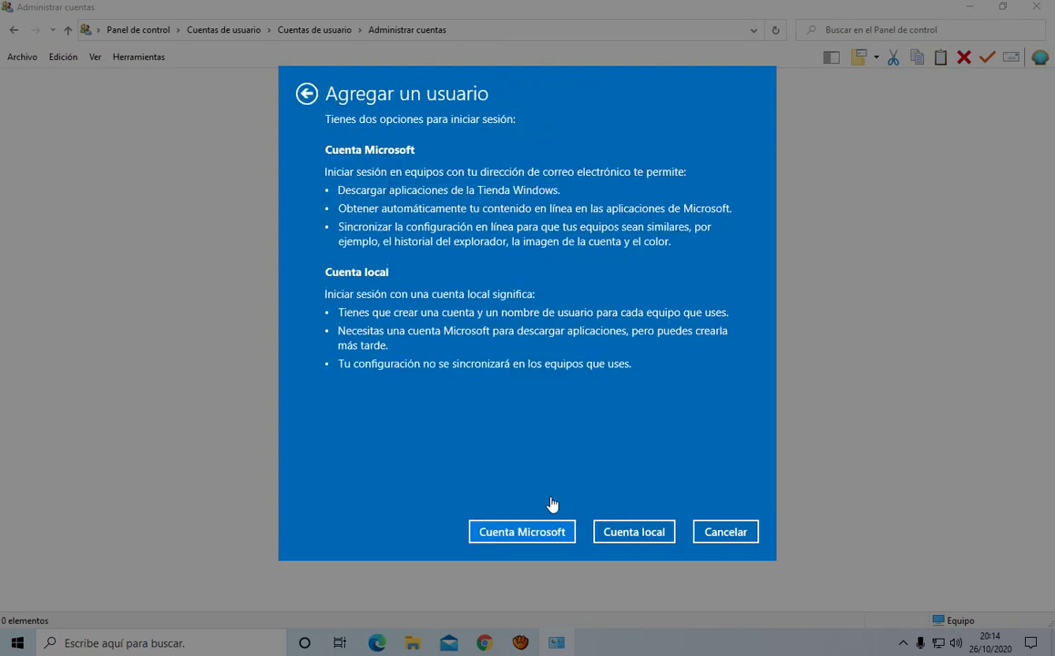
left_click(634, 531)
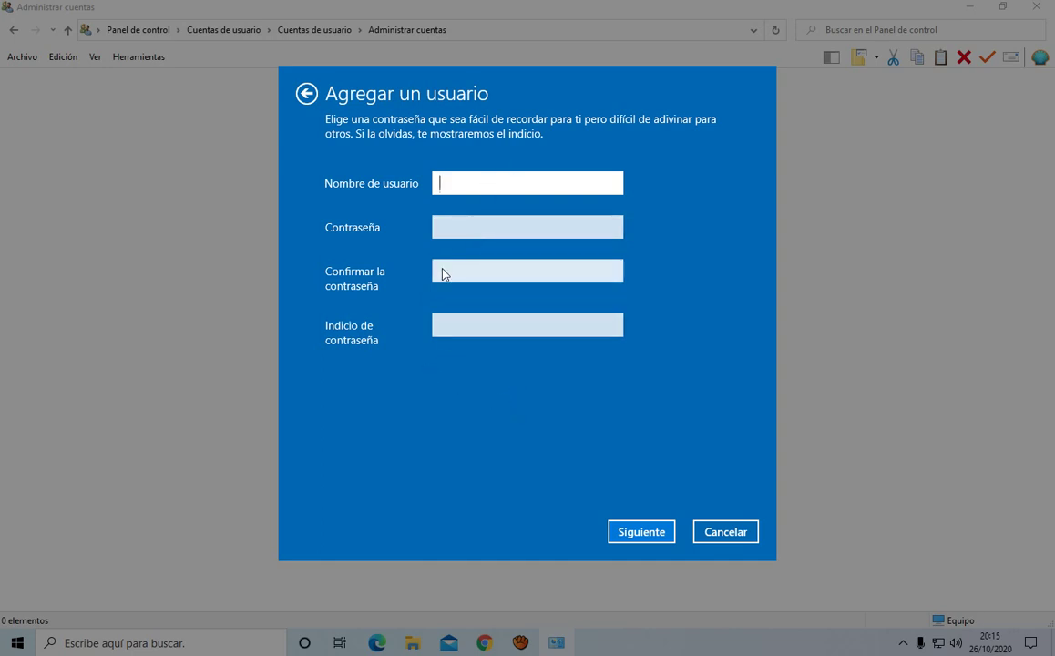
left_click(649, 530)
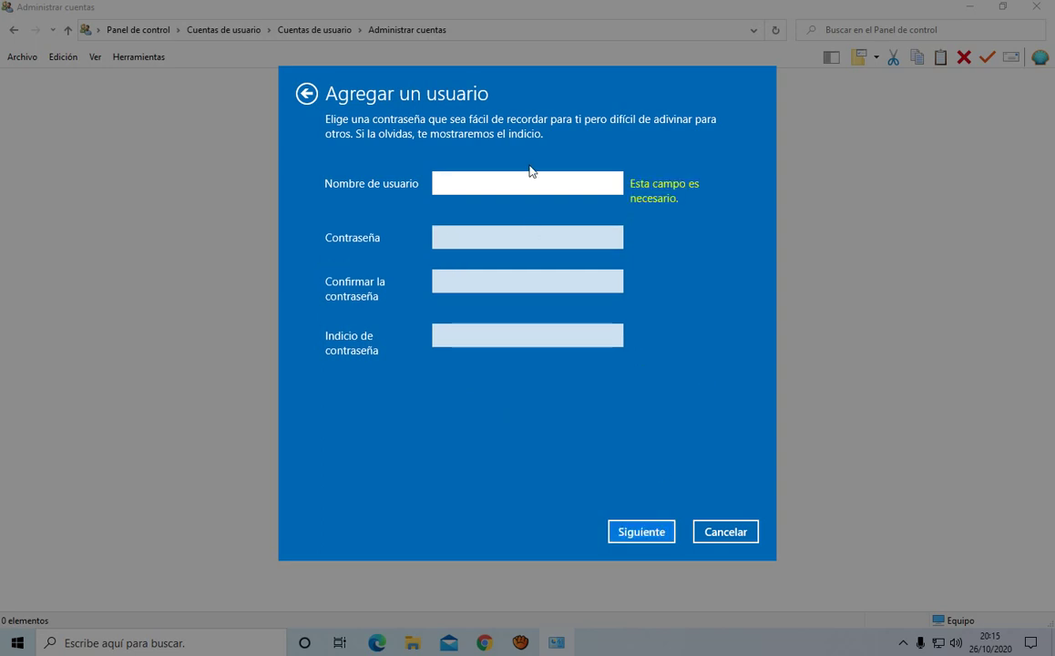
type("test2")
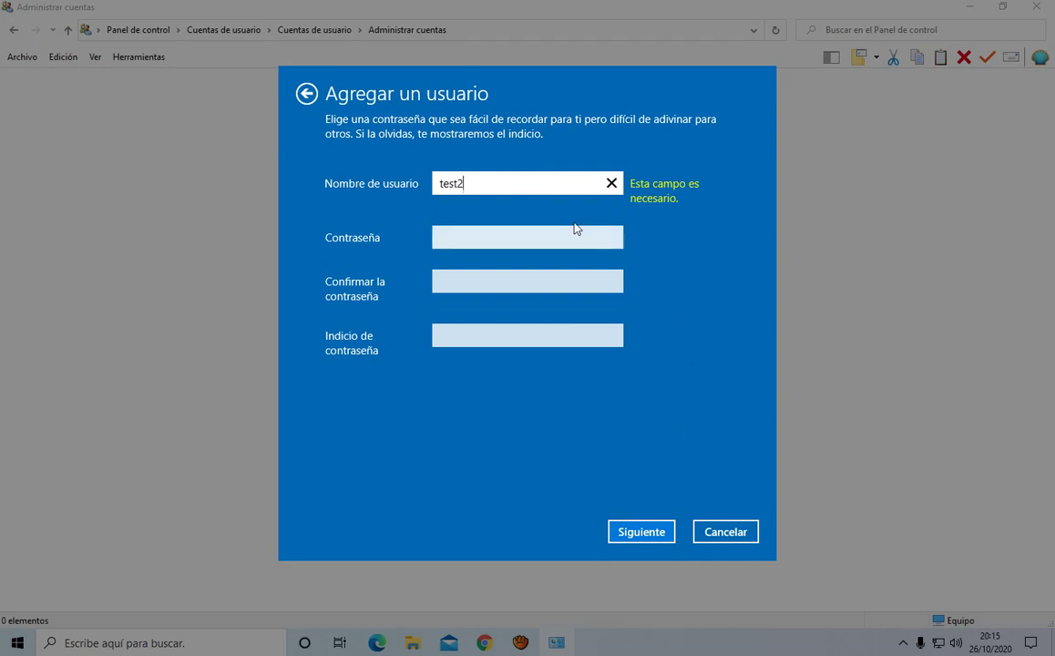
left_click(635, 536)
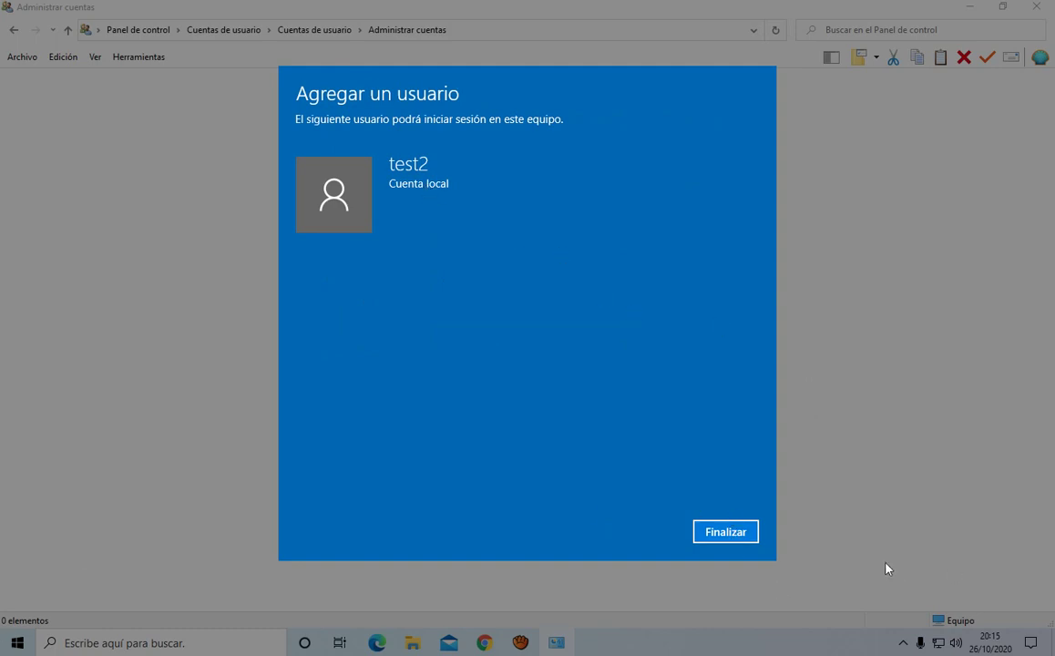
left_click(722, 536)
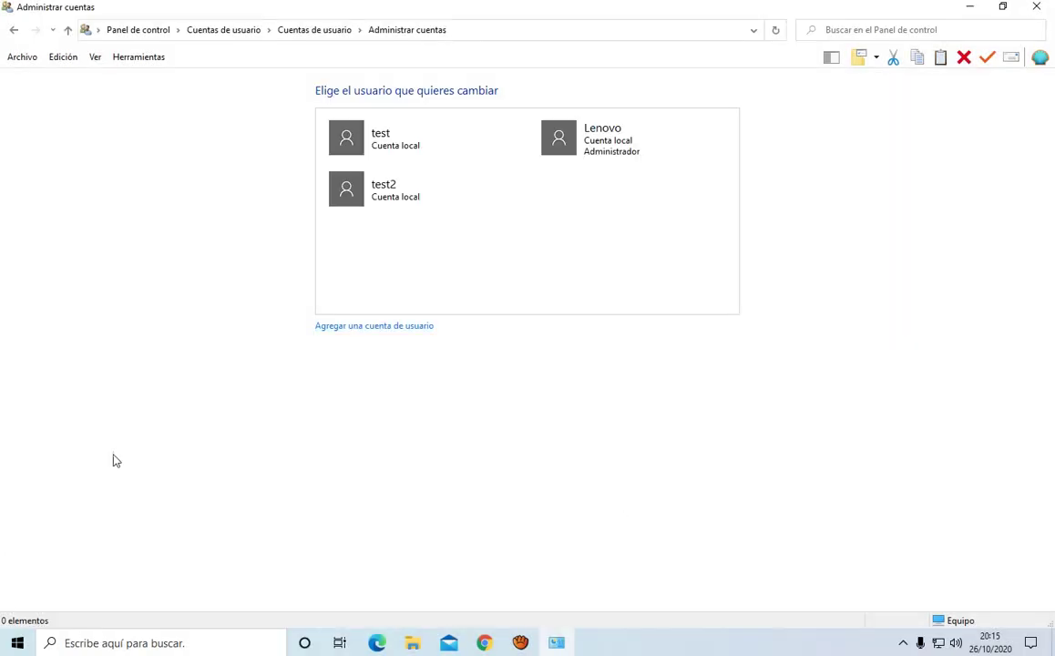
Examine the power, sign-out and switch-user options offered by the classic Start menu and the original Windows one.
left_click(18, 643)
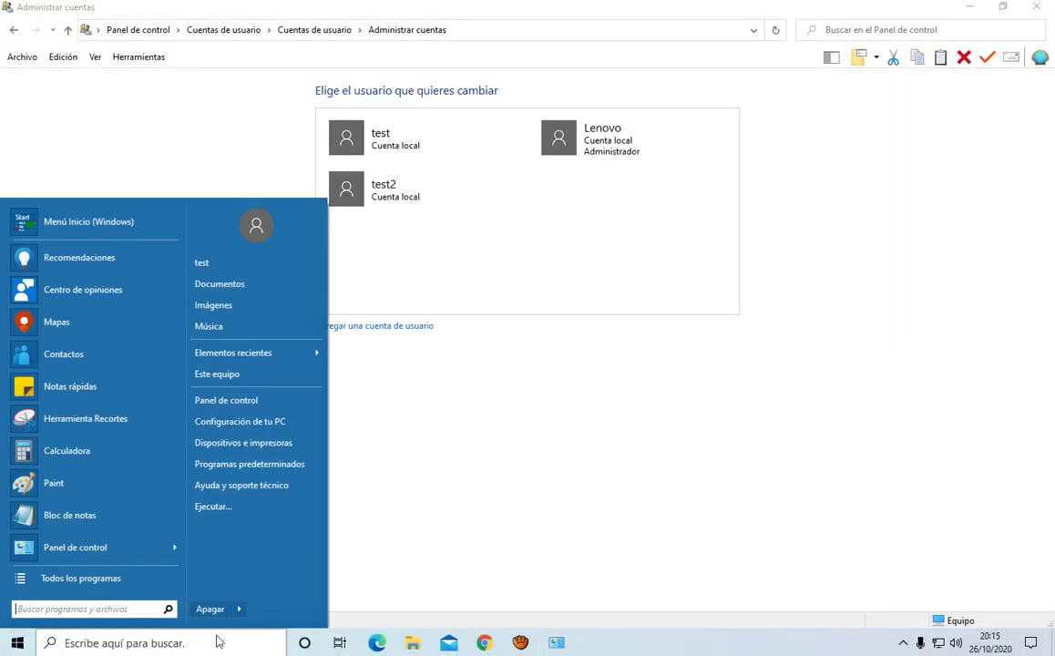
left_click(239, 609)
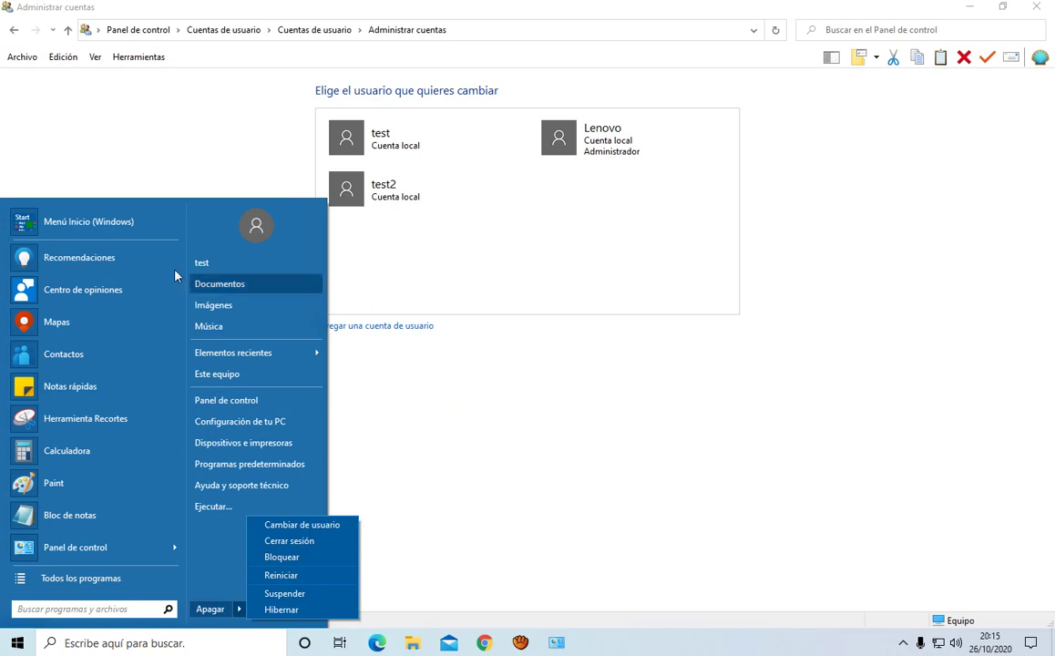
left_click(73, 218)
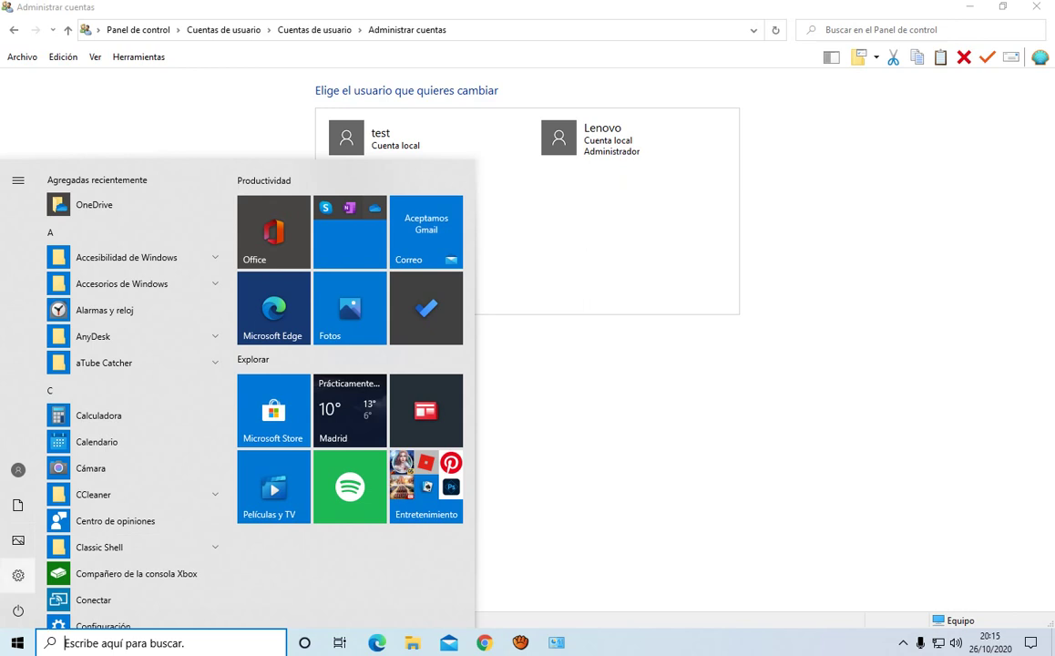
mouse_move(19, 610)
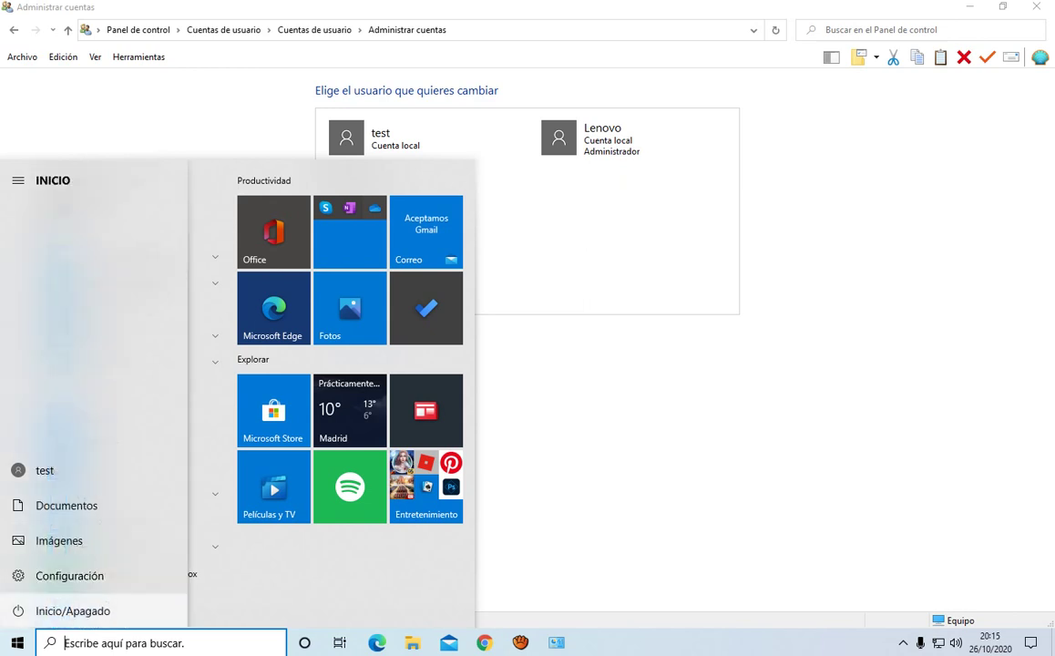
left_click(19, 611)
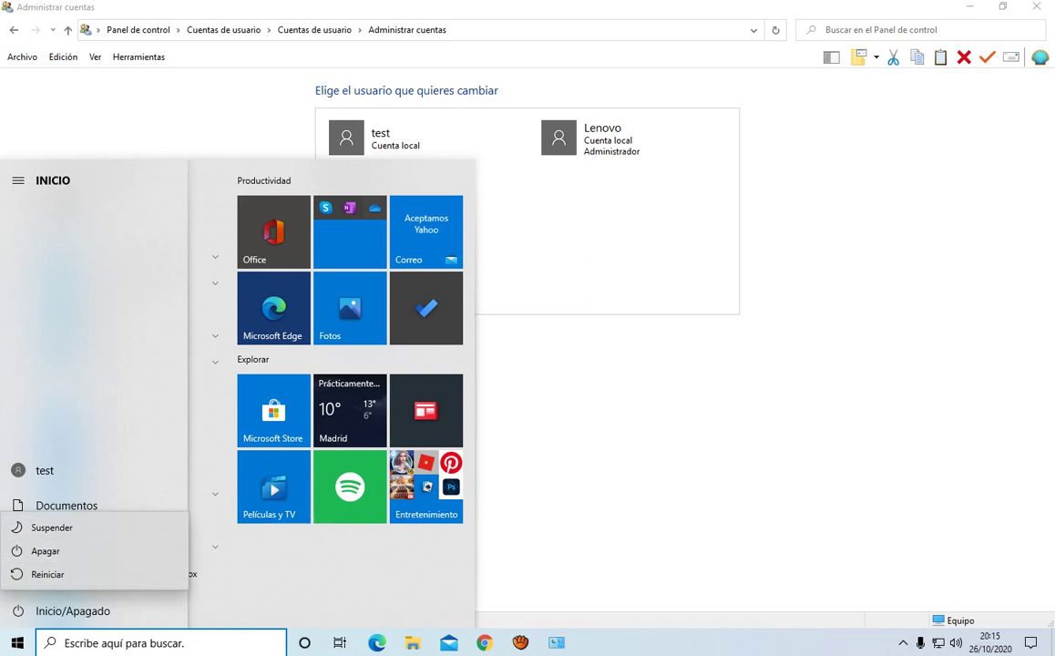
key("Escape")
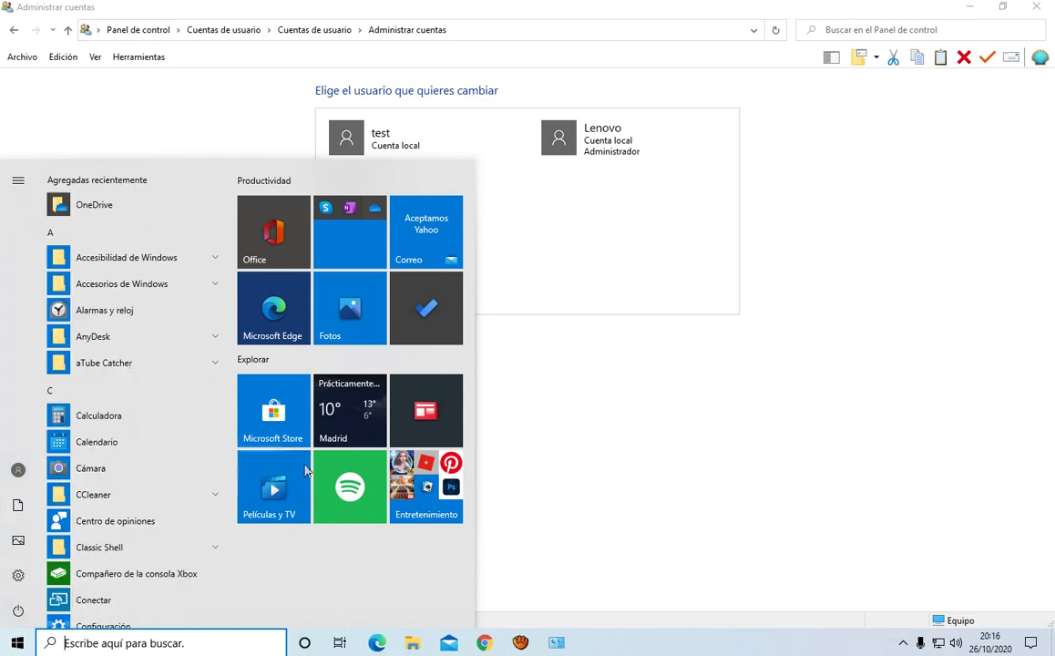
left_click(662, 456)
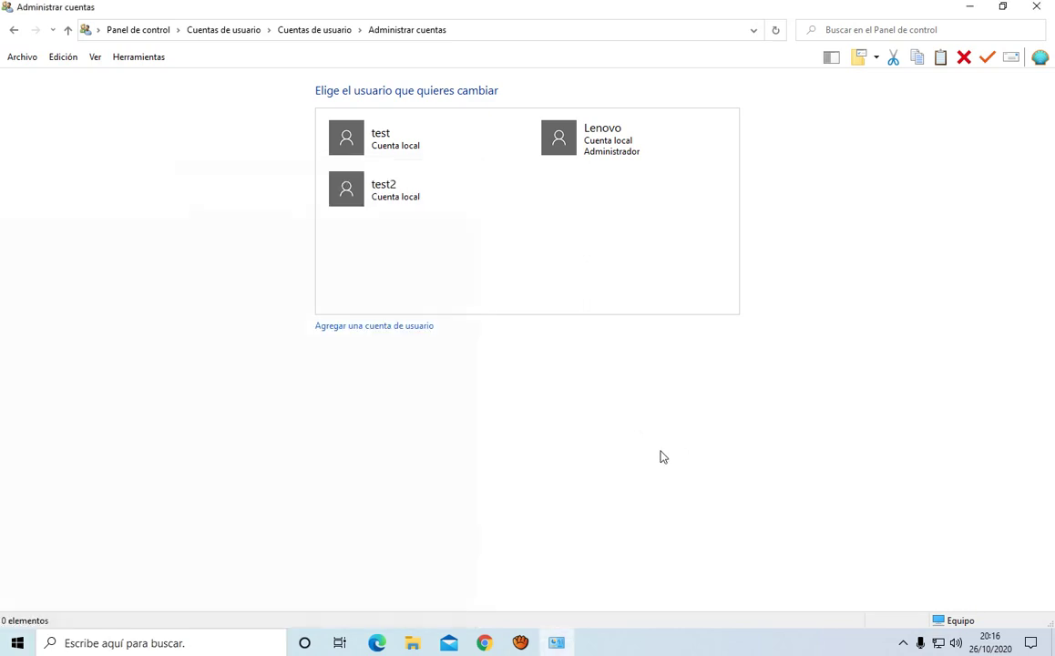
left_click(18, 643)
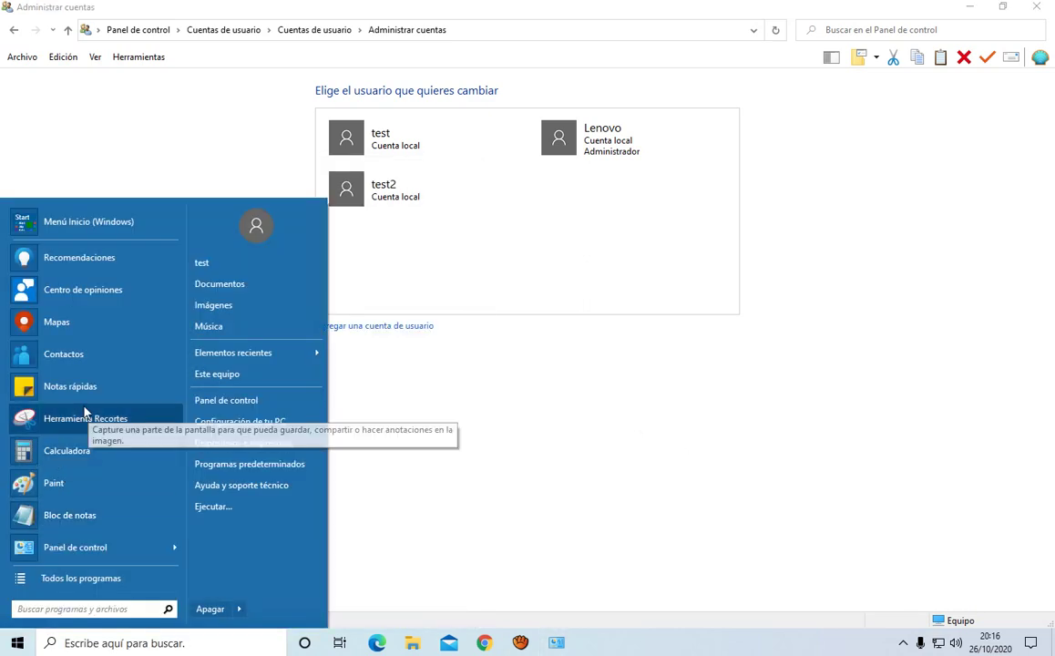
left_click(240, 608)
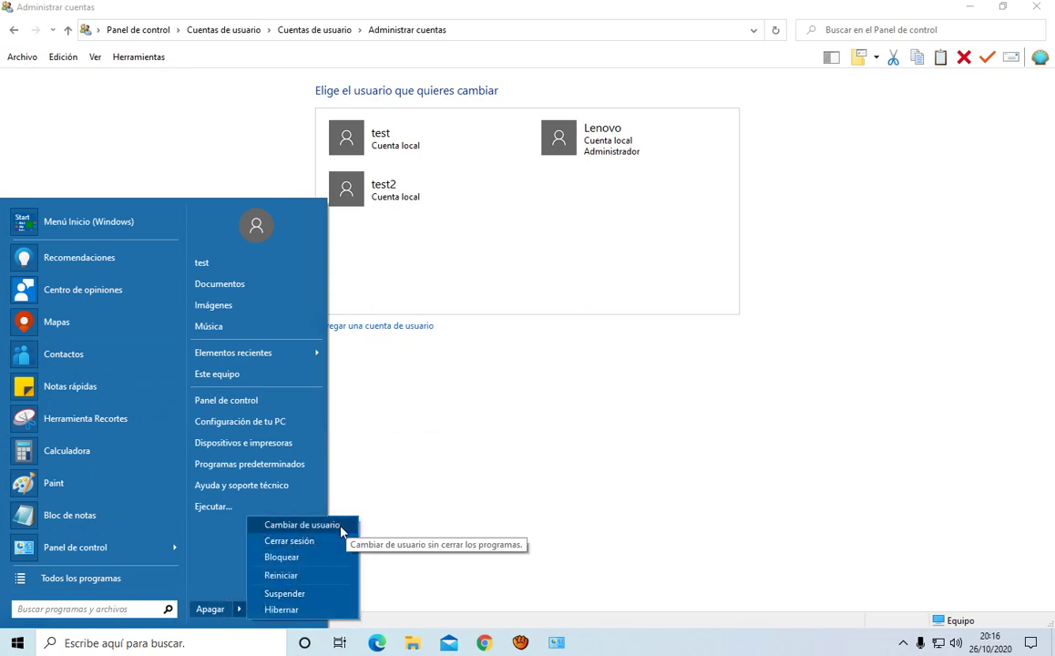
left_click(690, 372)
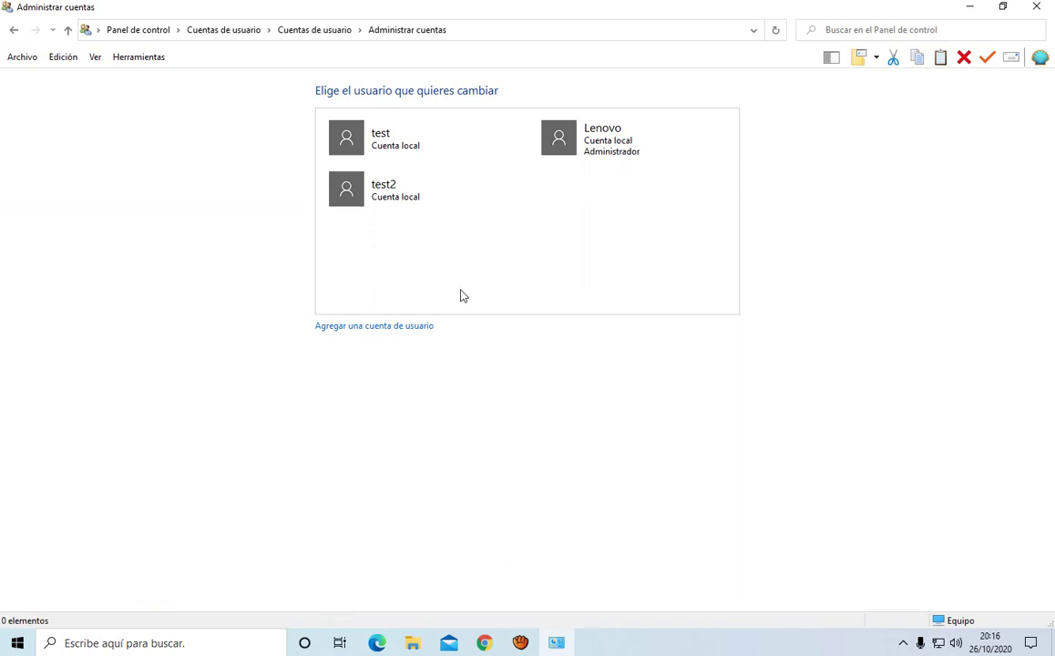
Delete the test2 account together with its files.
left_click(372, 198)
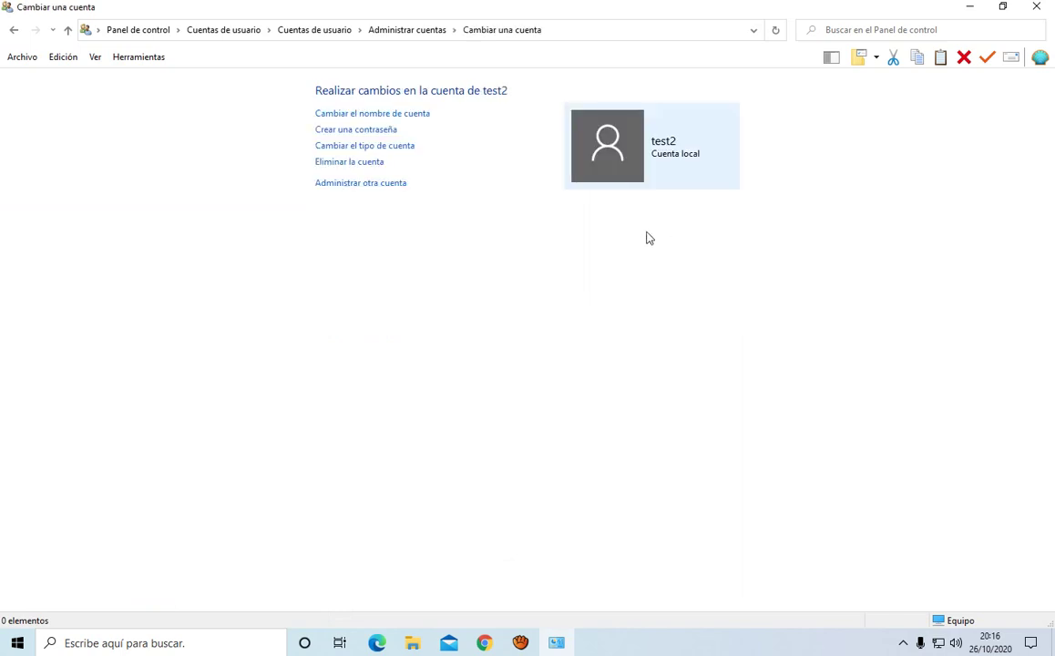
left_click(352, 163)
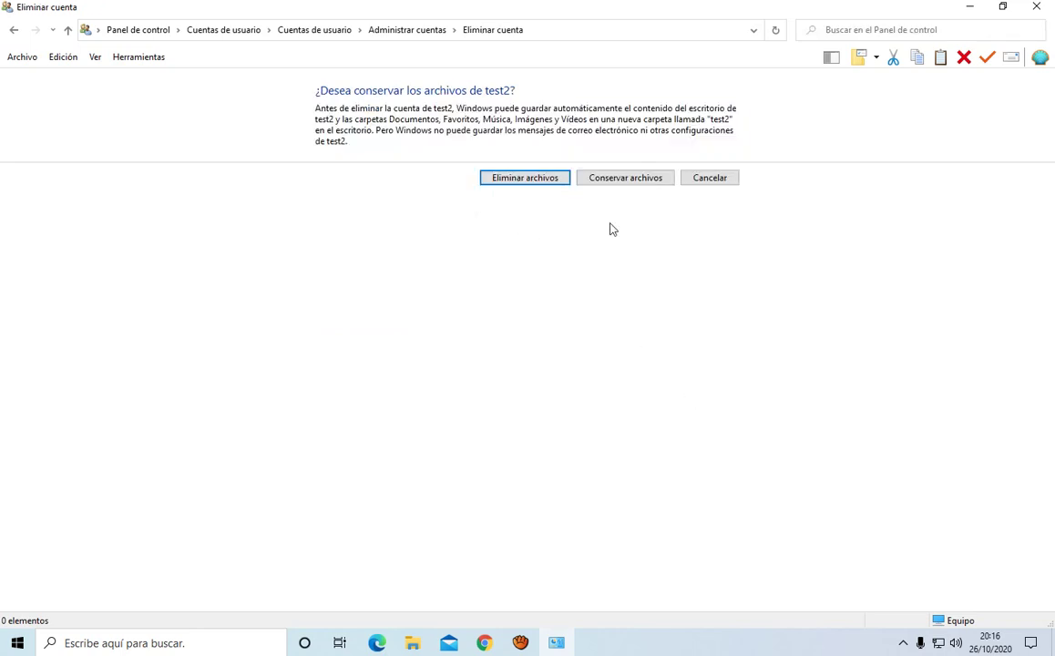
left_click(538, 179)
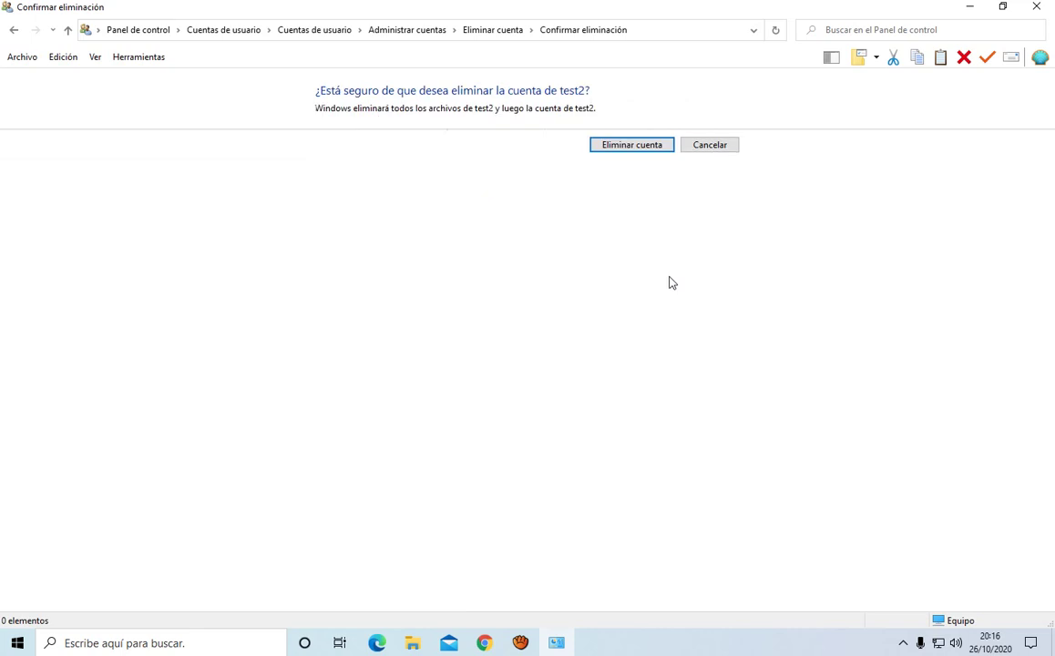
left_click(638, 145)
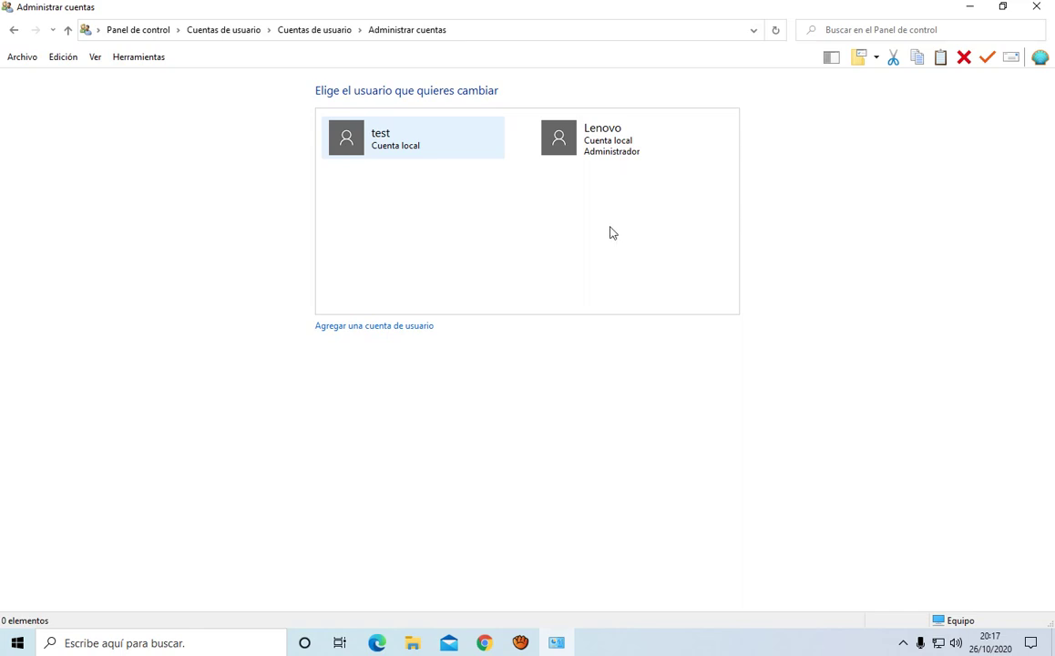
Check the original Windows Start menu once more and close the account management window.
left_click(16, 642)
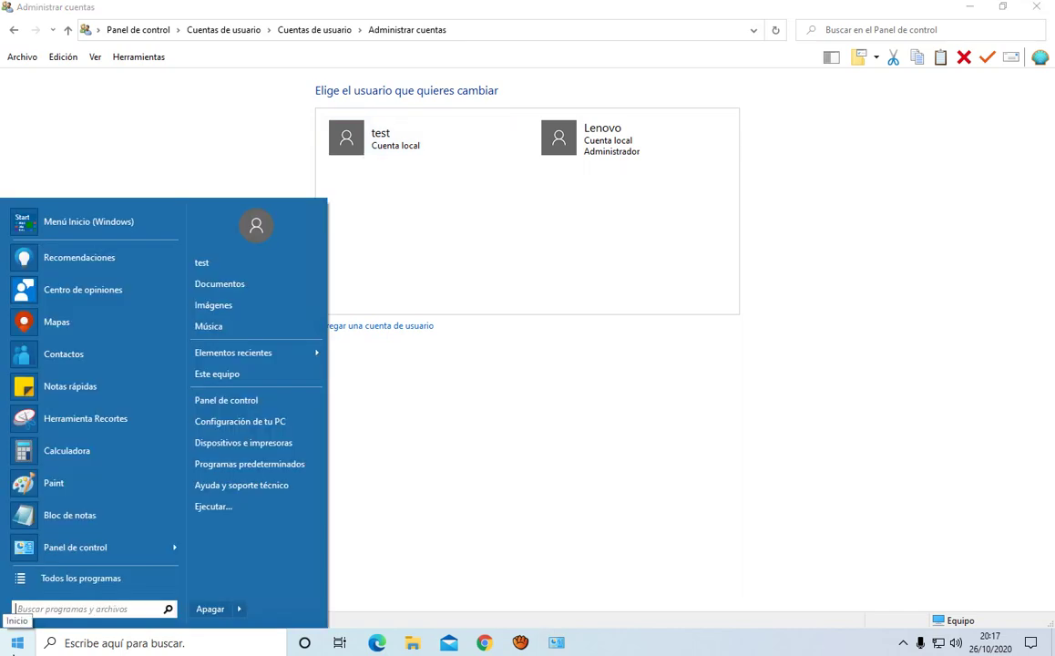
left_click(121, 227)
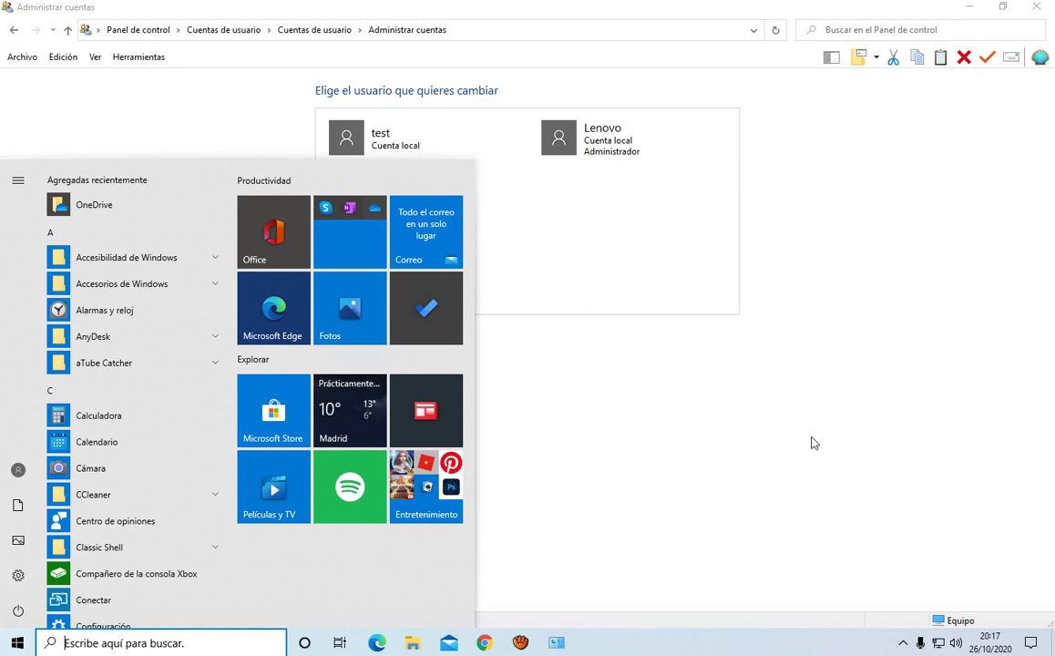
left_click(856, 168)
left_click(1035, 6)
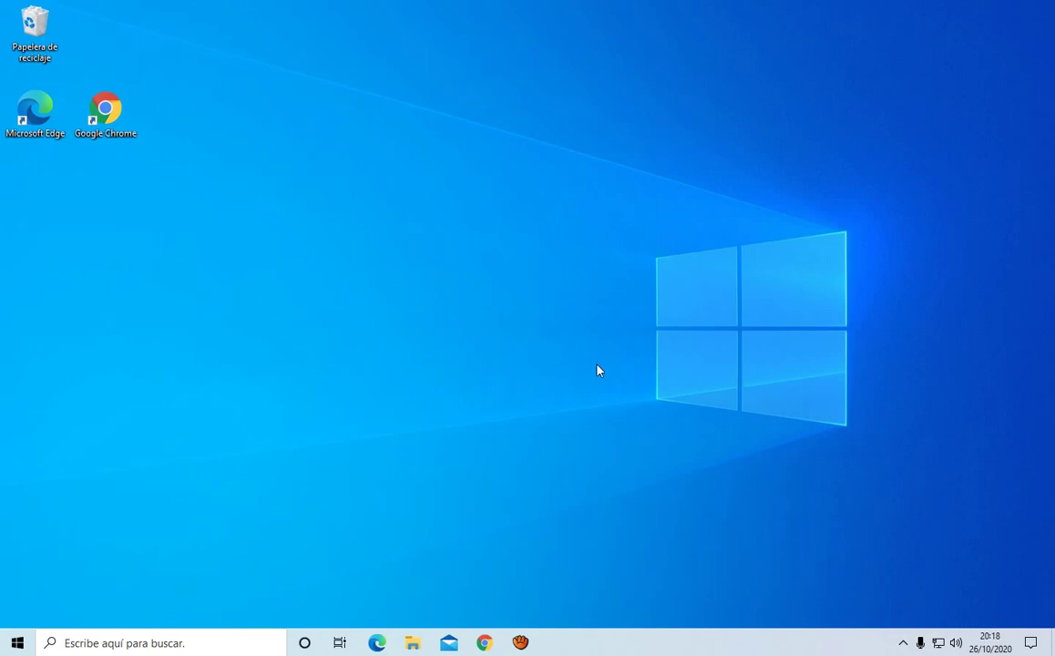
left_click(520, 642)
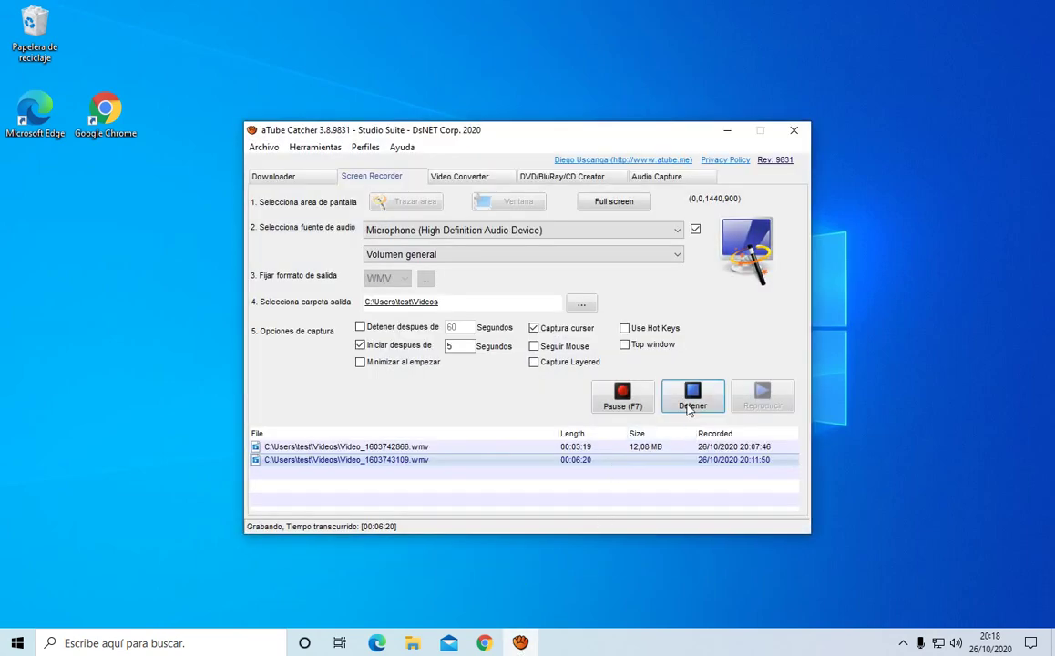